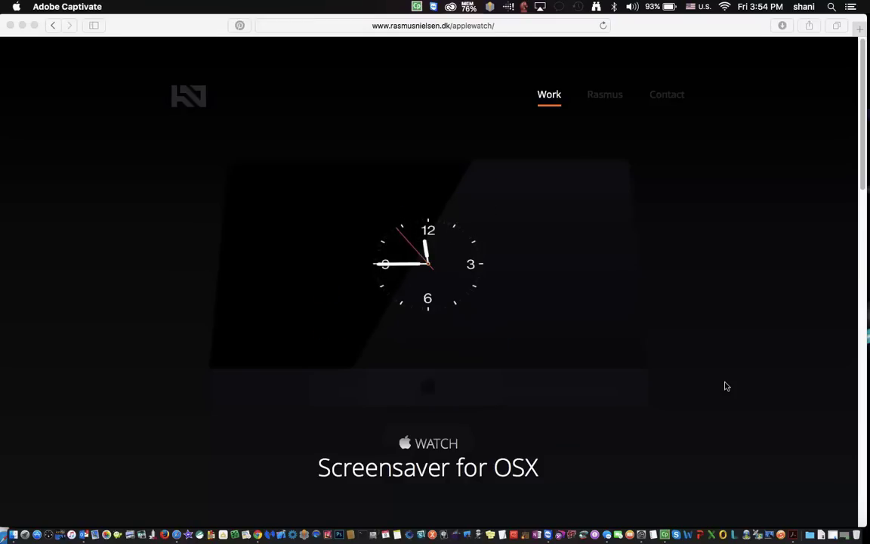
Scroll down the Apple Watch screensaver page and download the Watch OSX screensaver
{"action": "scroll", "coordinate": [726, 386], "scroll_direction": "down", "scroll_amount": 4}
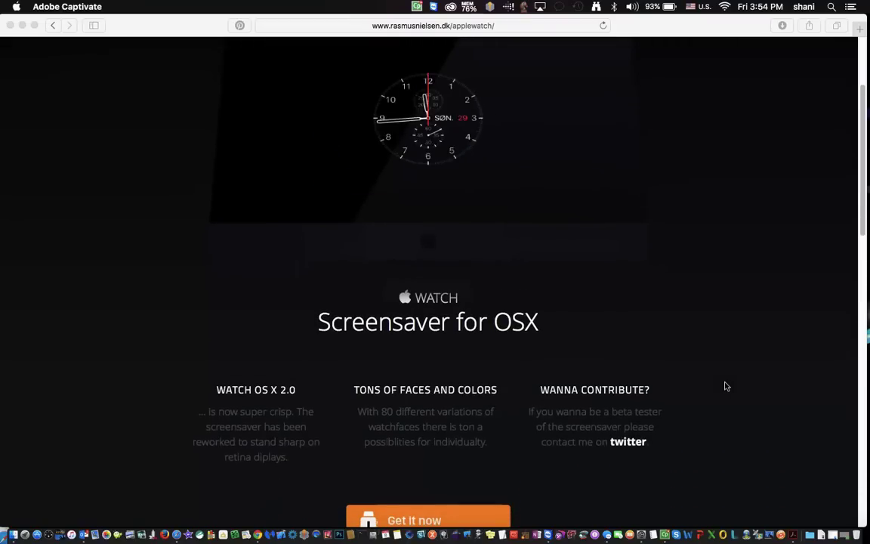
{"action": "scroll", "coordinate": [726, 385], "scroll_direction": "down", "scroll_amount": 2}
{"action": "scroll", "coordinate": [725, 386], "scroll_direction": "down", "scroll_amount": 1}
{"action": "scroll", "coordinate": [725, 386], "scroll_direction": "down", "scroll_amount": 1}
{"action": "scroll", "coordinate": [725, 386], "scroll_direction": "down", "scroll_amount": 1}
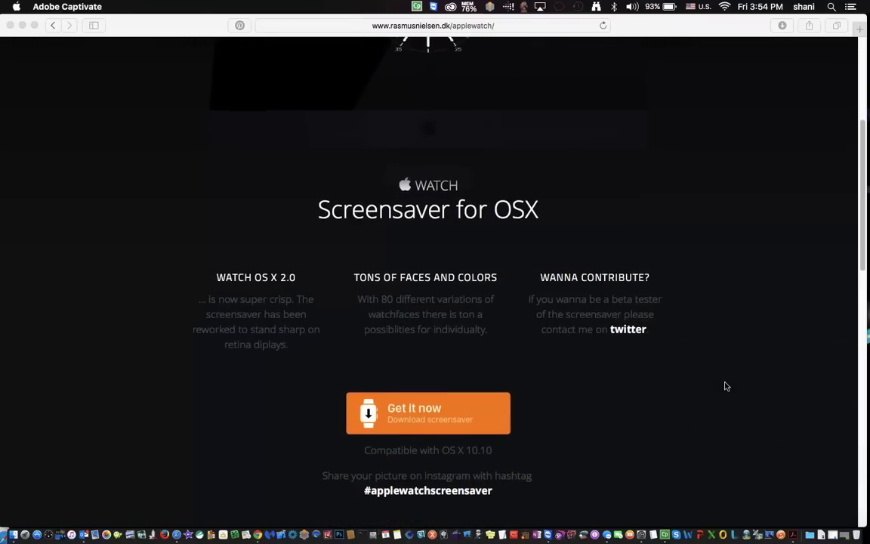
{"action": "scroll", "coordinate": [726, 386], "scroll_direction": "up", "scroll_amount": 5}
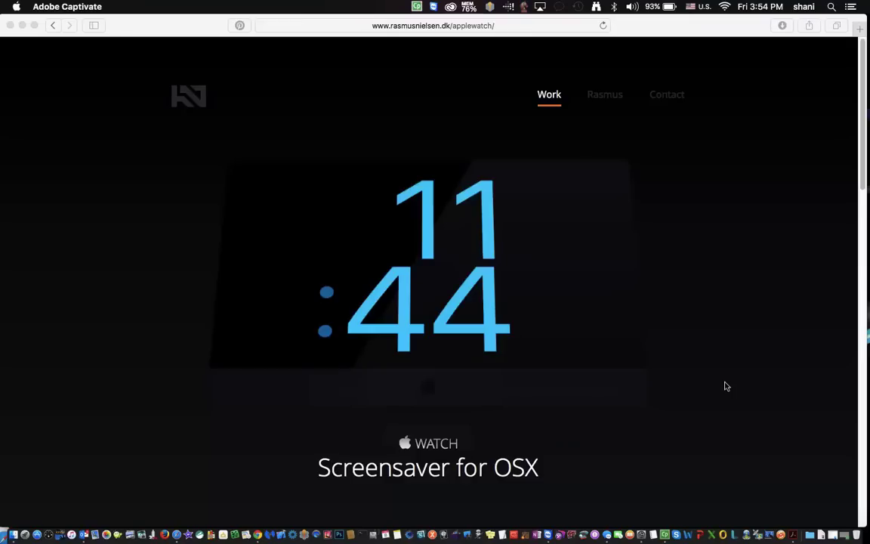
{"action": "scroll", "coordinate": [725, 386], "scroll_direction": "down", "scroll_amount": 3}
{"action": "scroll", "coordinate": [725, 387], "scroll_direction": "down", "scroll_amount": 3}
{"action": "scroll", "coordinate": [725, 386], "scroll_direction": "down", "scroll_amount": 1}
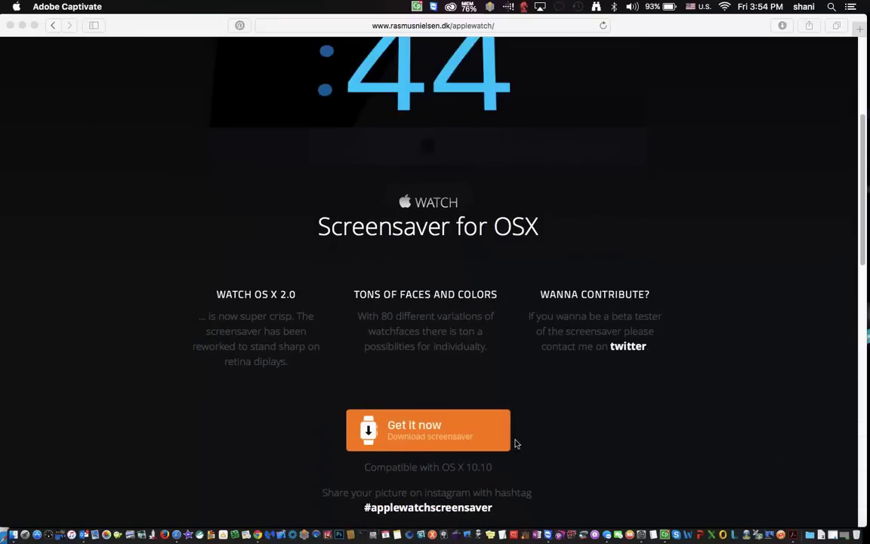
{"action": "left_click", "coordinate": [428, 435]}
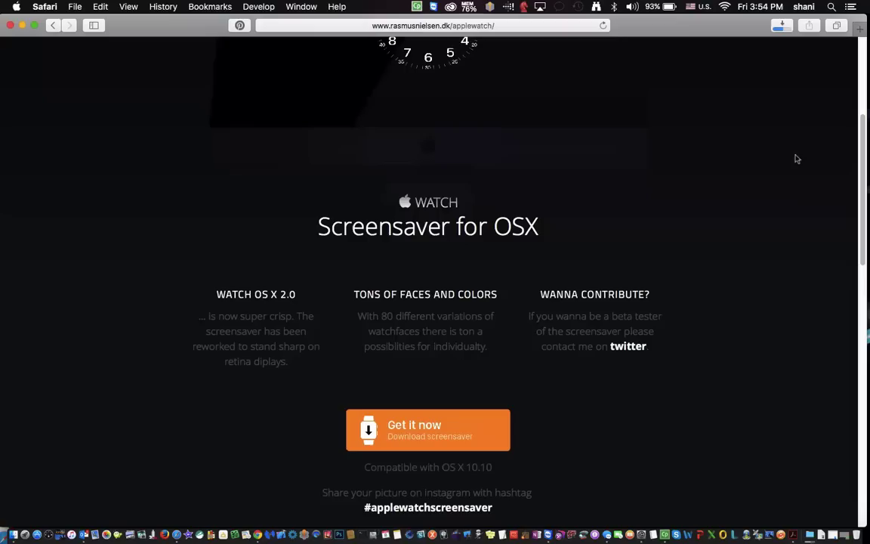
Reveal WatchOSX.saver from Safari's downloads in Finder and open it to install
{"action": "left_click", "coordinate": [782, 26]}
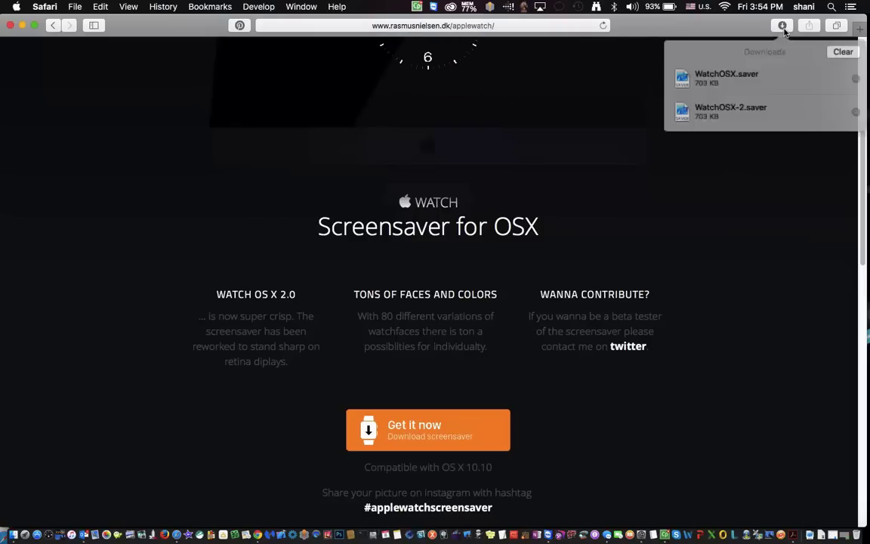
{"action": "left_click", "coordinate": [852, 79]}
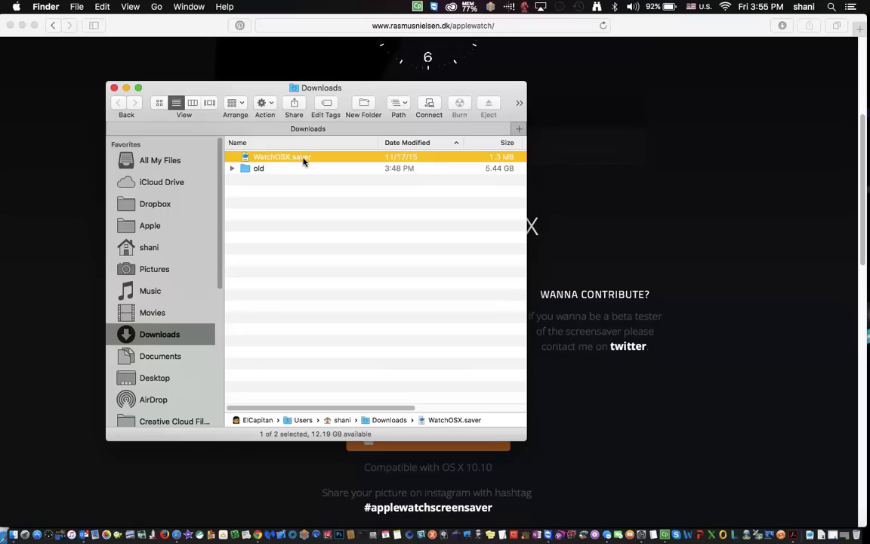
{"action": "double_click", "coordinate": [304, 160]}
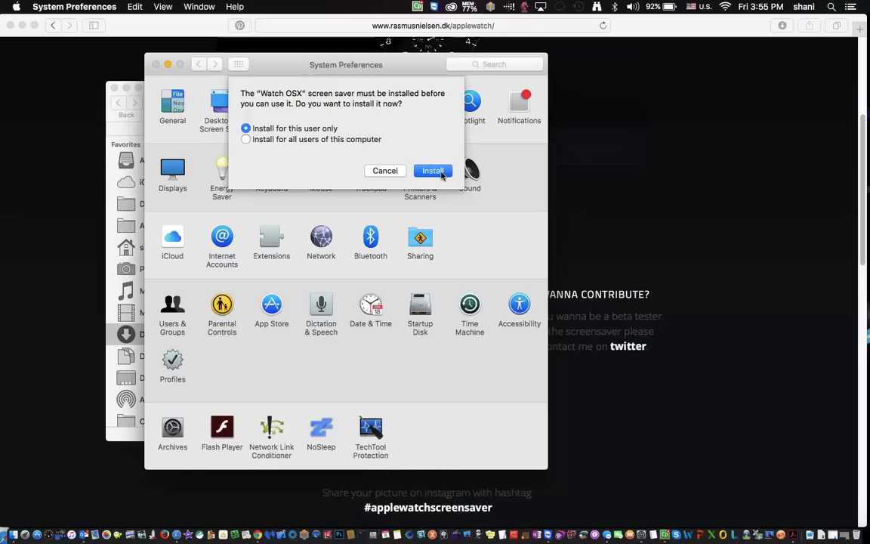
Confirm the Watch OSX installation with 'Install for this user only' kept
{"action": "left_click", "coordinate": [442, 174]}
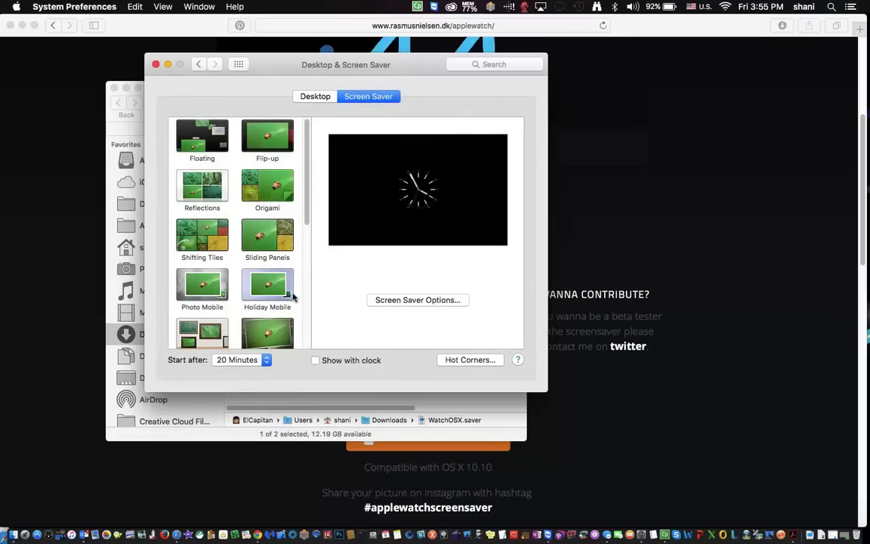
Pick Watch OSX in the screen saver list and keep the Start after delay at 20 Minutes
{"action": "scroll", "coordinate": [270, 293], "scroll_direction": "down", "scroll_amount": 2}
{"action": "scroll", "coordinate": [271, 293], "scroll_direction": "down", "scroll_amount": 2}
{"action": "scroll", "coordinate": [271, 292], "scroll_direction": "down", "scroll_amount": 2}
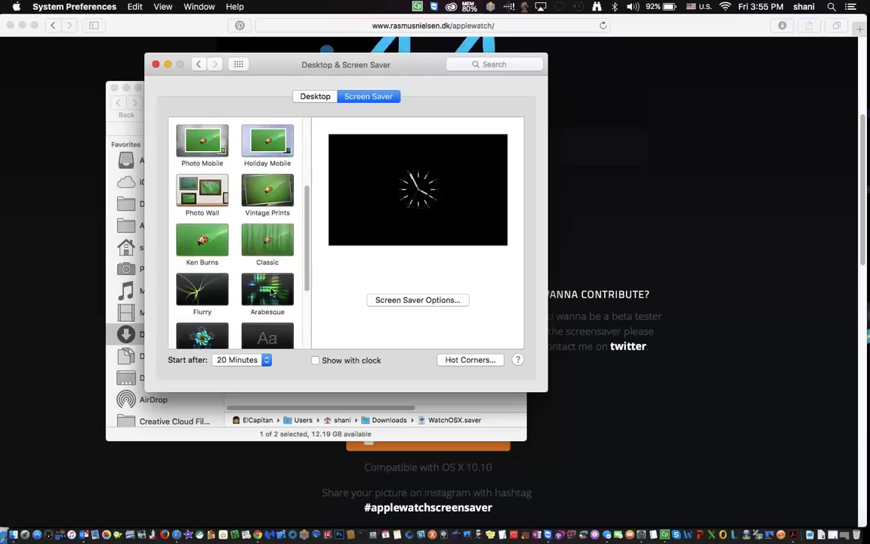
{"action": "scroll", "coordinate": [270, 292], "scroll_direction": "down", "scroll_amount": 3}
{"action": "scroll", "coordinate": [271, 293], "scroll_direction": "down", "scroll_amount": 1}
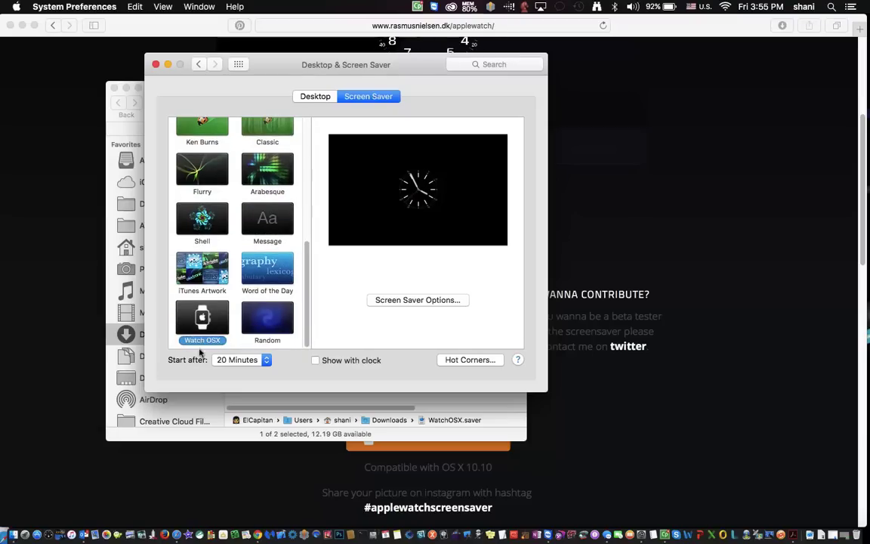
{"action": "left_click", "coordinate": [265, 360]}
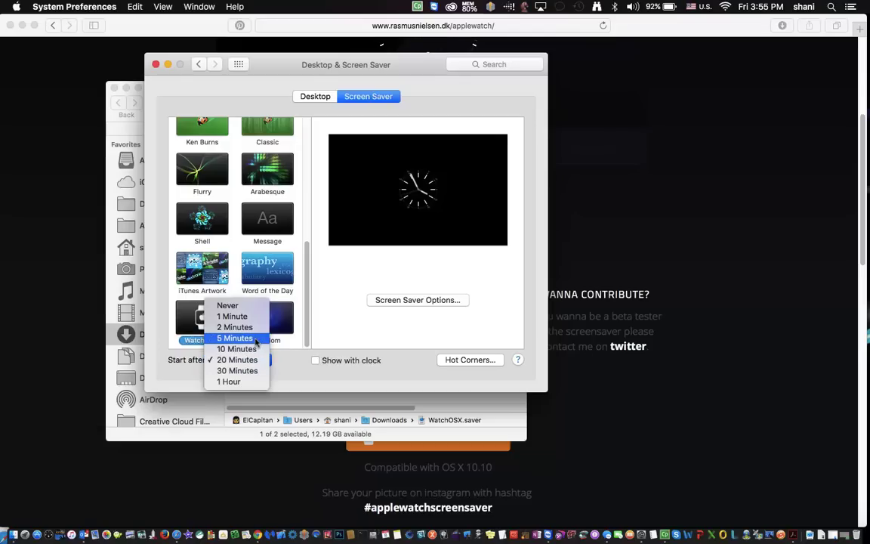
{"action": "left_click", "coordinate": [338, 337]}
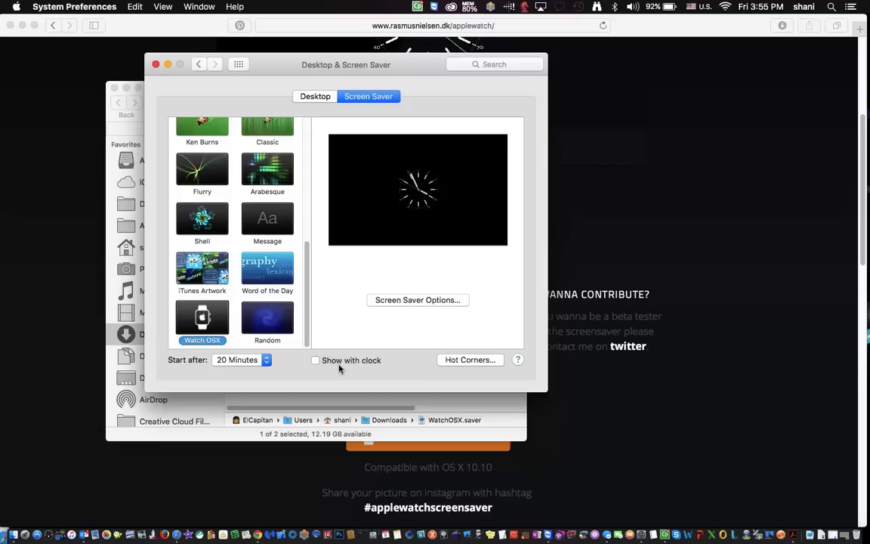
Set the hot corners, top-right to Start Screen Saver and bottom-right to Desktop, and confirm with OK
{"action": "left_click", "coordinate": [467, 359]}
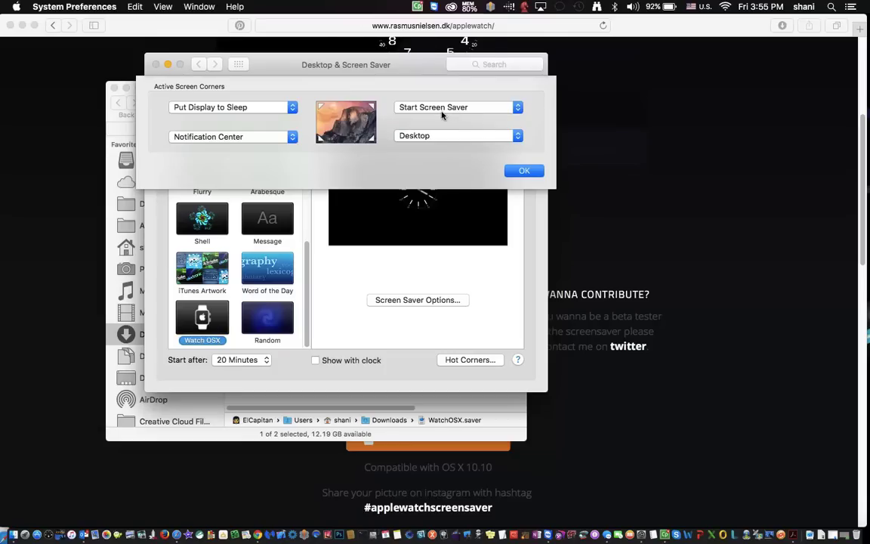
{"action": "left_click", "coordinate": [447, 112]}
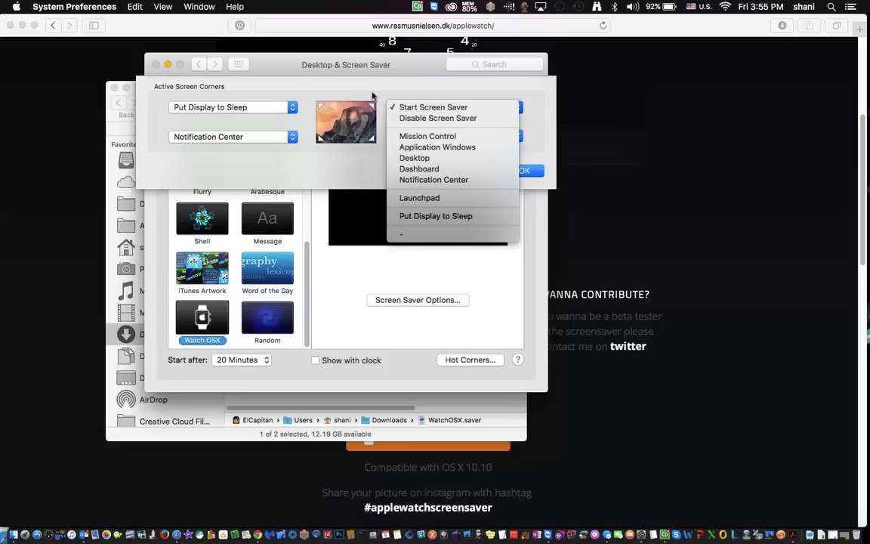
{"action": "left_click", "coordinate": [400, 108]}
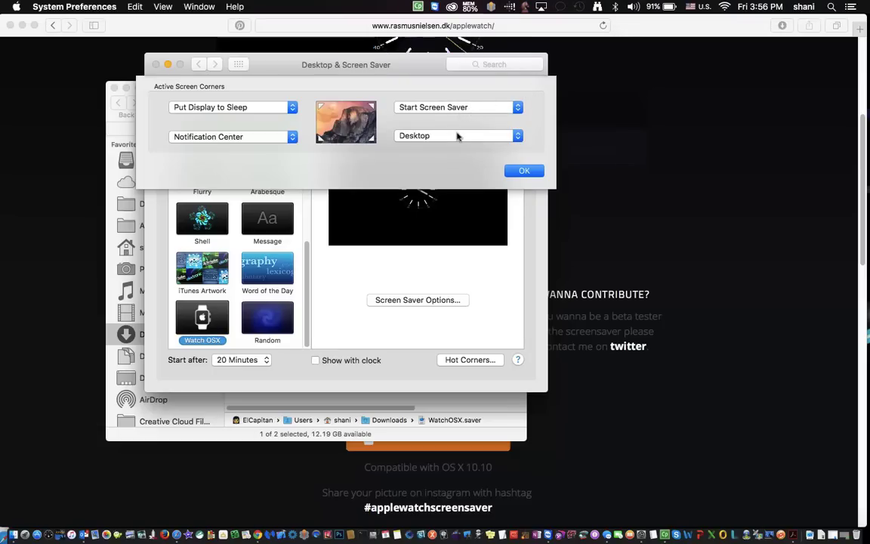
{"action": "left_click", "coordinate": [458, 136]}
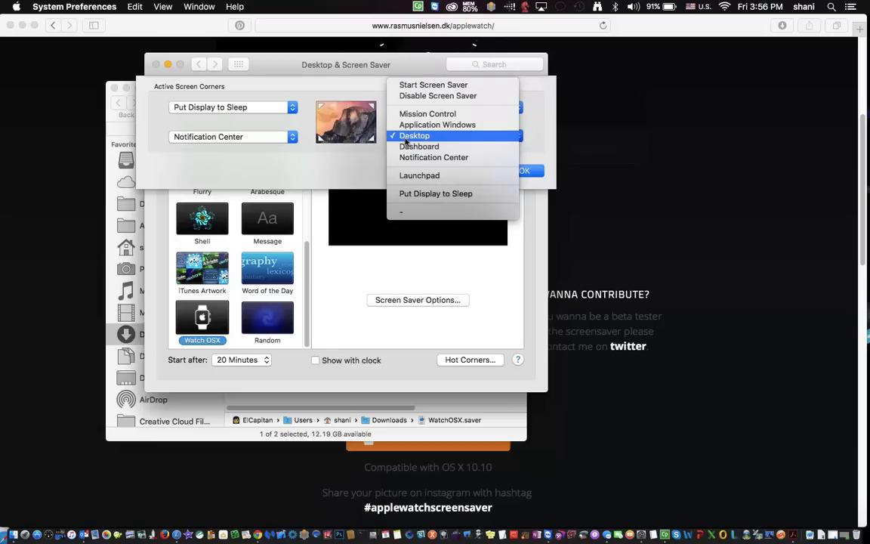
{"action": "left_click", "coordinate": [344, 163]}
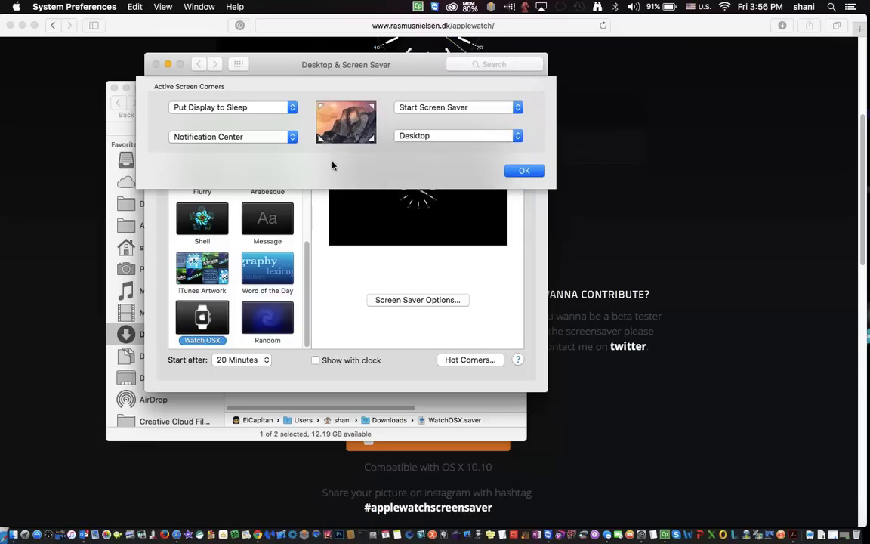
{"action": "left_click", "coordinate": [528, 172]}
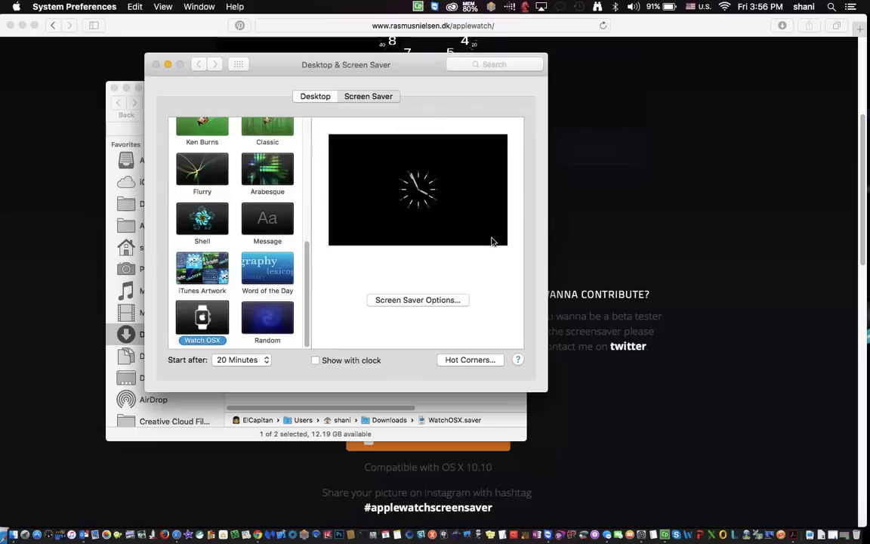
{"action": "left_click", "coordinate": [442, 300]}
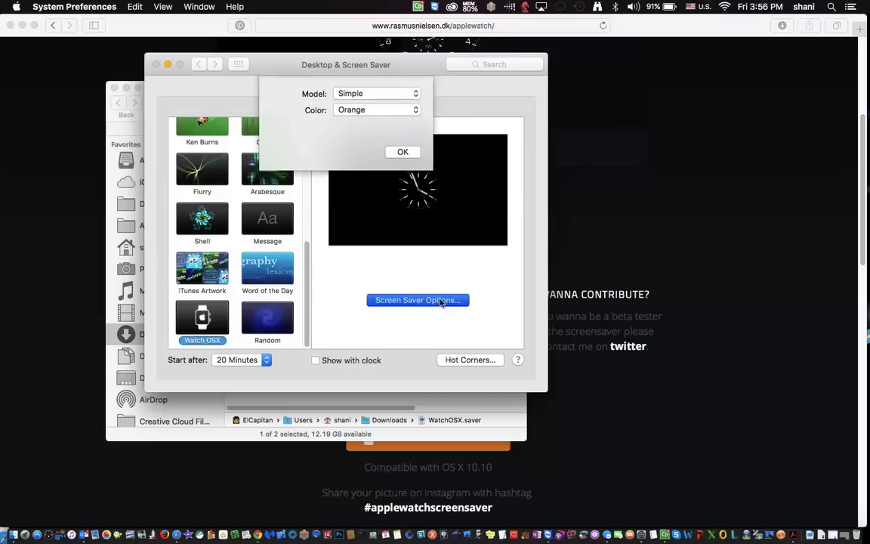
{"action": "left_click", "coordinate": [371, 93]}
{"action": "left_click", "coordinate": [367, 105]}
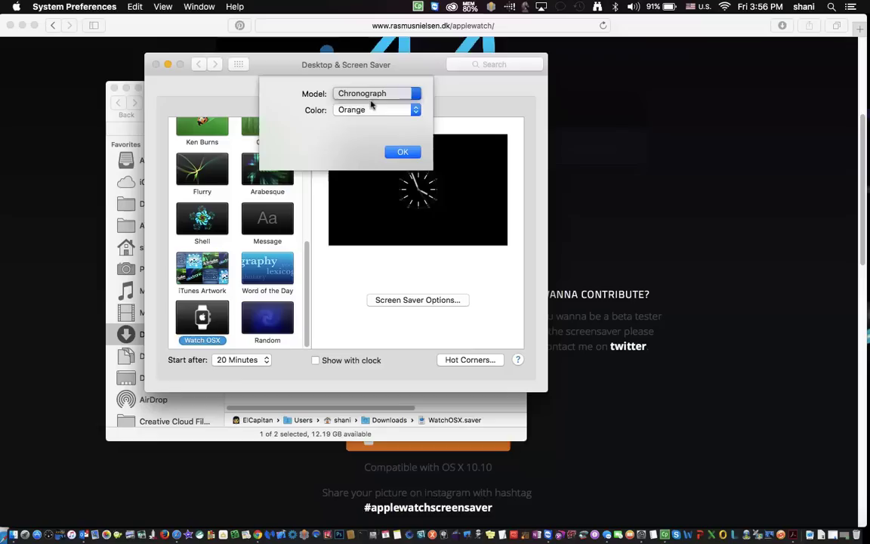
{"action": "mouse_move", "coordinate": [418, 190]}
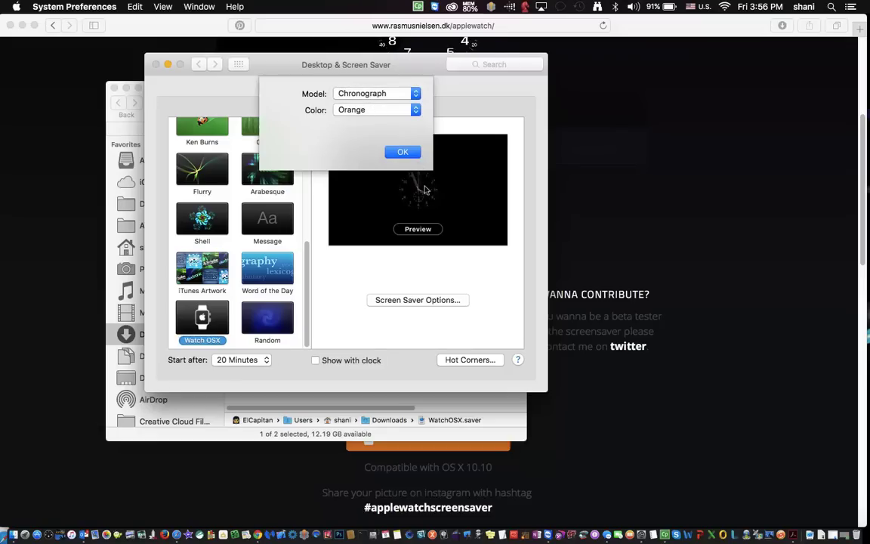
{"action": "left_click", "coordinate": [382, 110]}
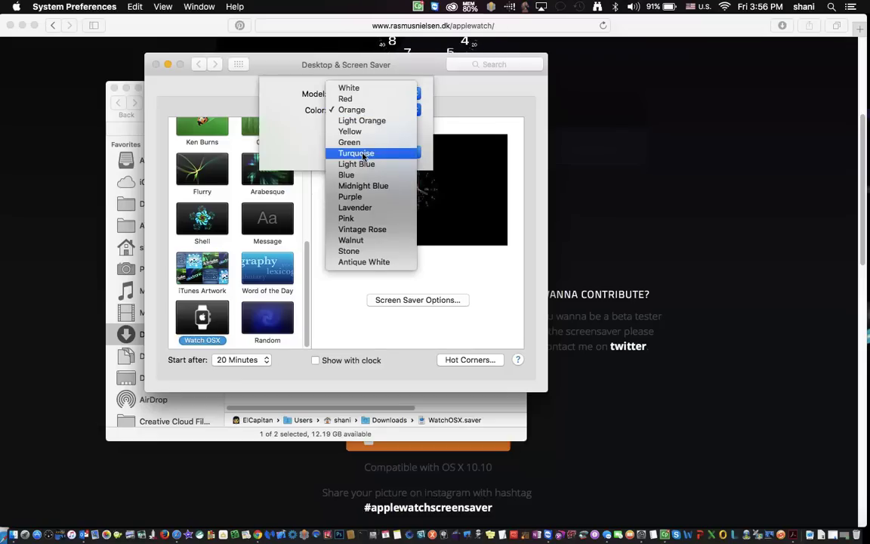
{"action": "left_click", "coordinate": [365, 154]}
{"action": "mouse_move", "coordinate": [417, 189]}
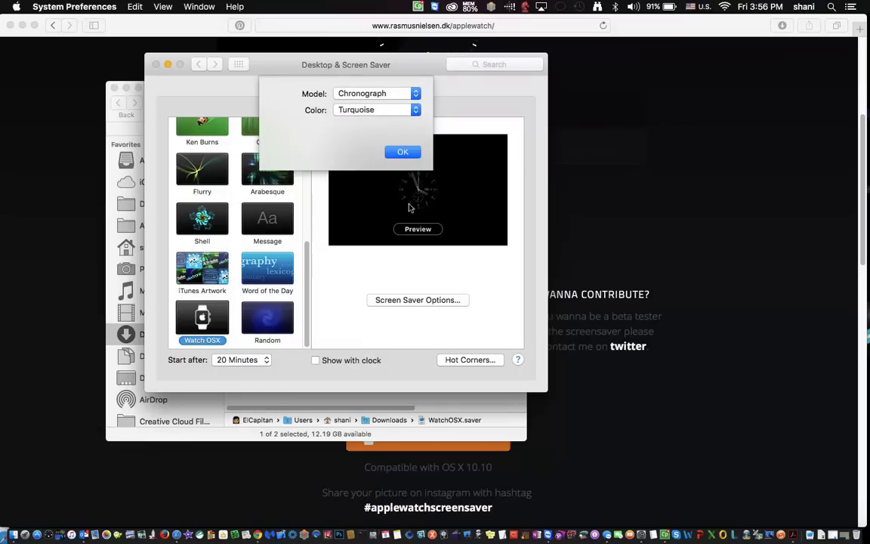
{"action": "left_click", "coordinate": [353, 94]}
{"action": "left_click", "coordinate": [353, 82]}
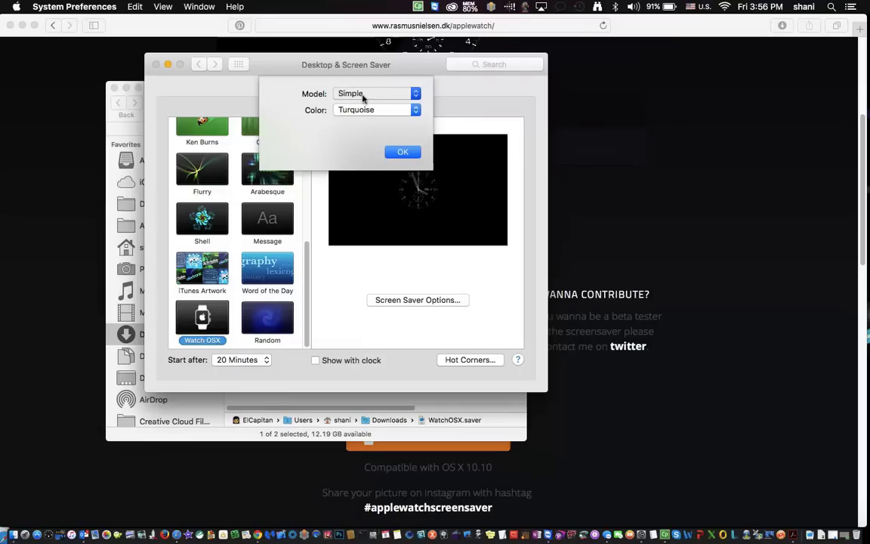
{"action": "left_click", "coordinate": [369, 94]}
{"action": "left_click", "coordinate": [365, 146]}
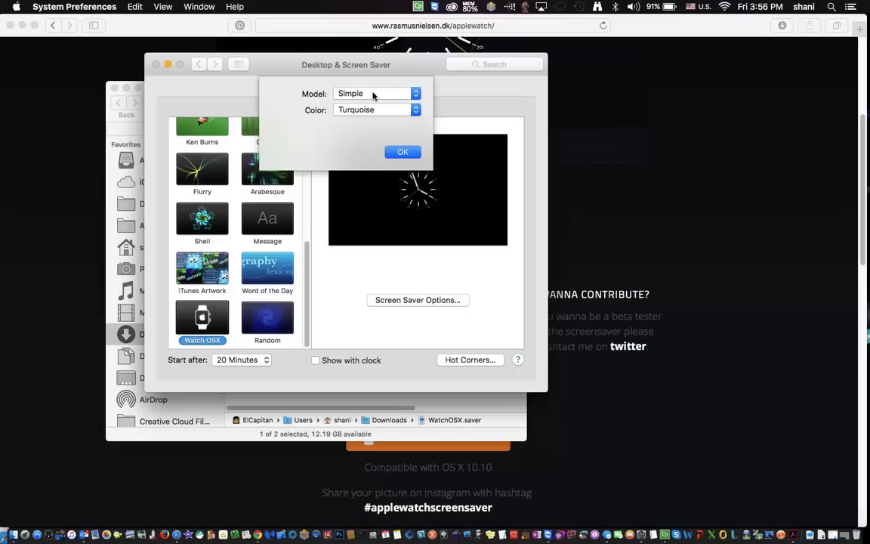
{"action": "left_click", "coordinate": [378, 93]}
{"action": "left_click", "coordinate": [361, 138]}
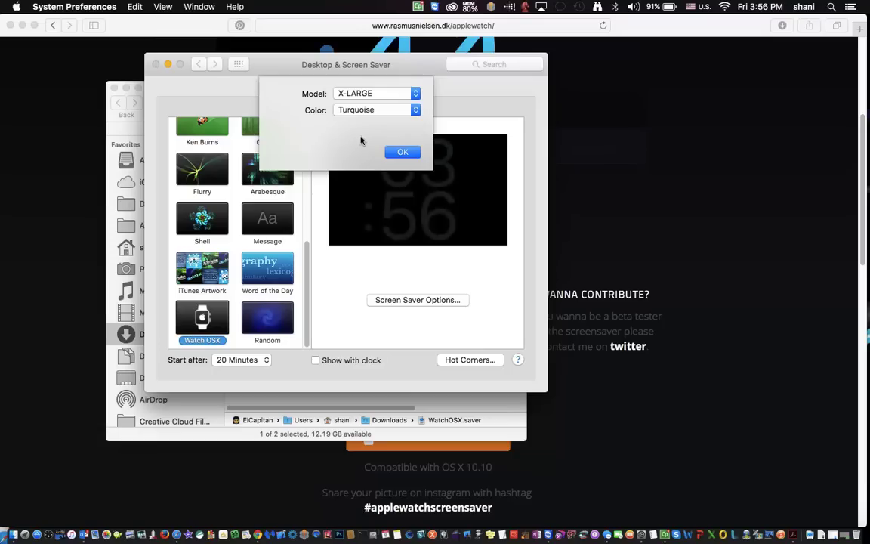
{"action": "left_click", "coordinate": [376, 93]}
{"action": "left_click", "coordinate": [368, 49]}
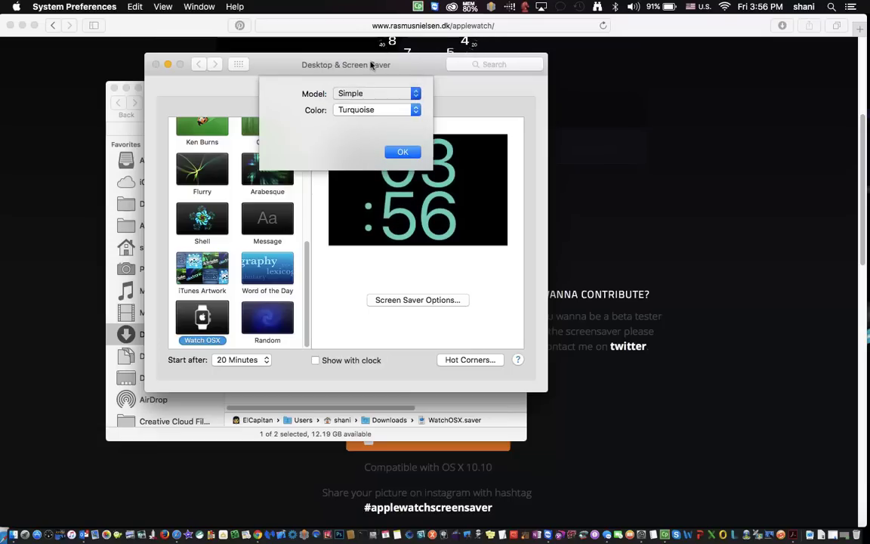
{"action": "mouse_move", "coordinate": [418, 189]}
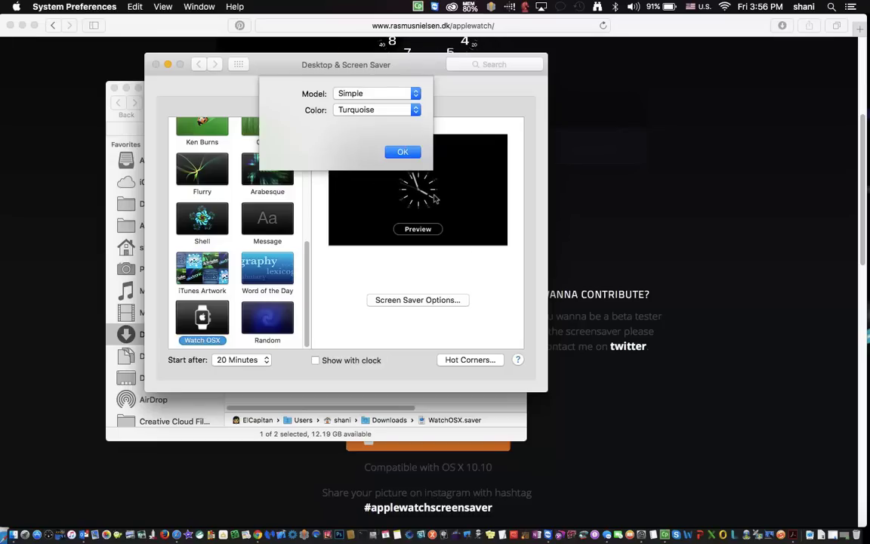
{"action": "left_click", "coordinate": [389, 111]}
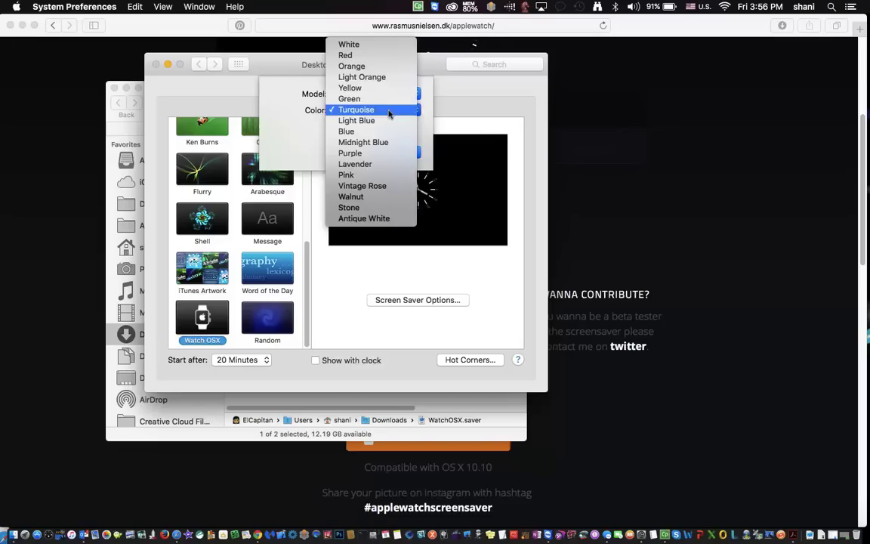
{"action": "left_click", "coordinate": [375, 66]}
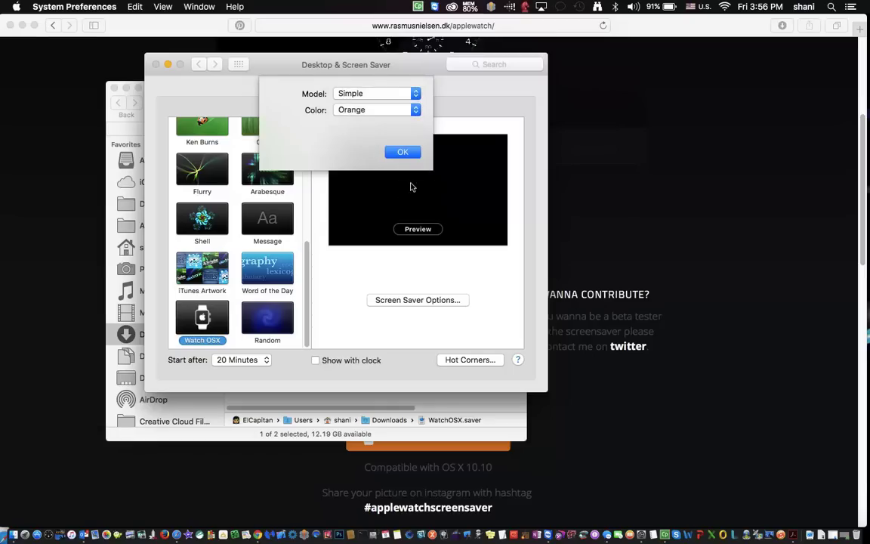
{"action": "left_click", "coordinate": [402, 152]}
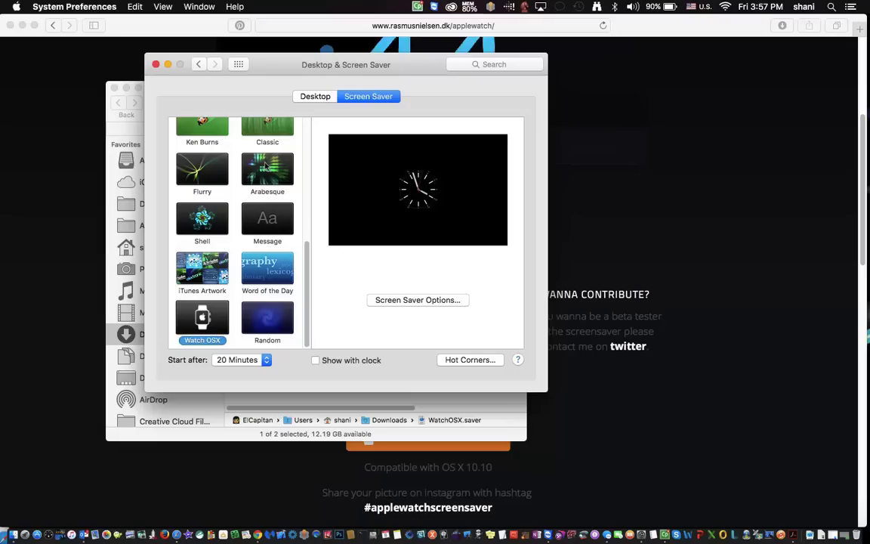
Close System Preferences and the Downloads Finder window, then scroll Safari's page back up
{"action": "left_click", "coordinate": [155, 64]}
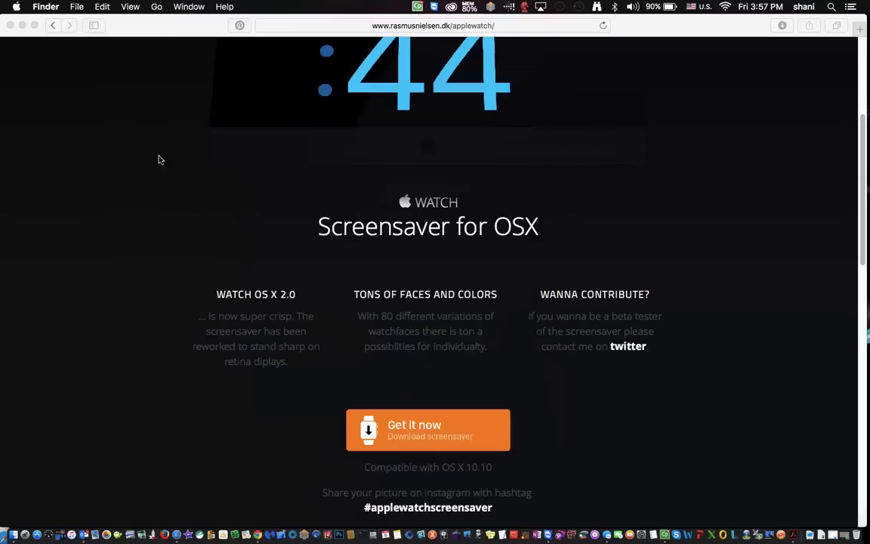
{"action": "left_click", "coordinate": [113, 87]}
{"action": "scroll", "coordinate": [173, 205], "scroll_direction": "up", "scroll_amount": 5}
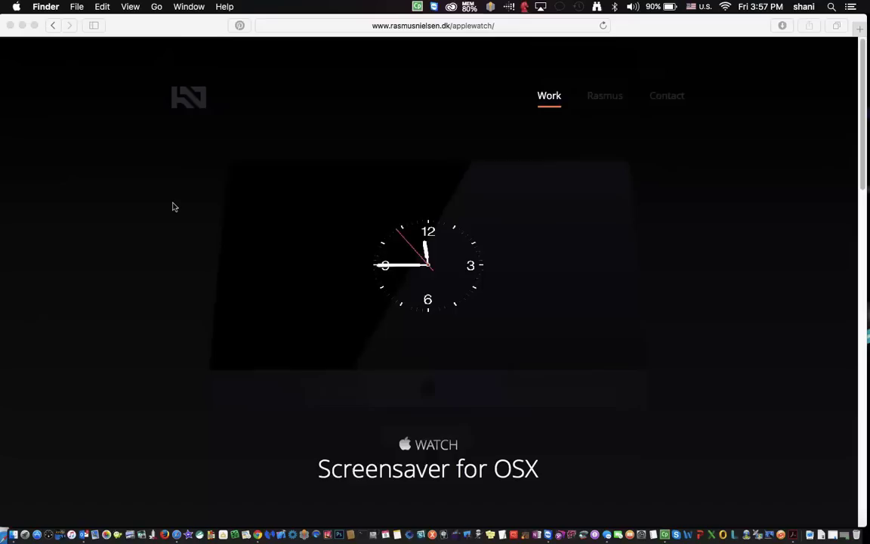